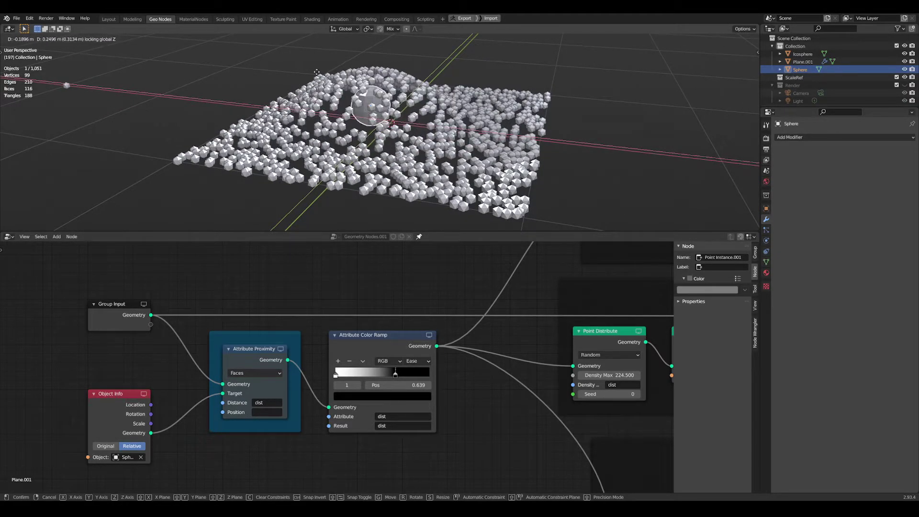
- Examine the Object Info and Attribute Proximity settings and their links into the Attribute Color Ramp, comparing them with the scattered points
right_click(347, 88)
middle_drag(293, 345, 324, 325)
scroll(280, 364, up, 4)
click(263, 354)
click(161, 382)
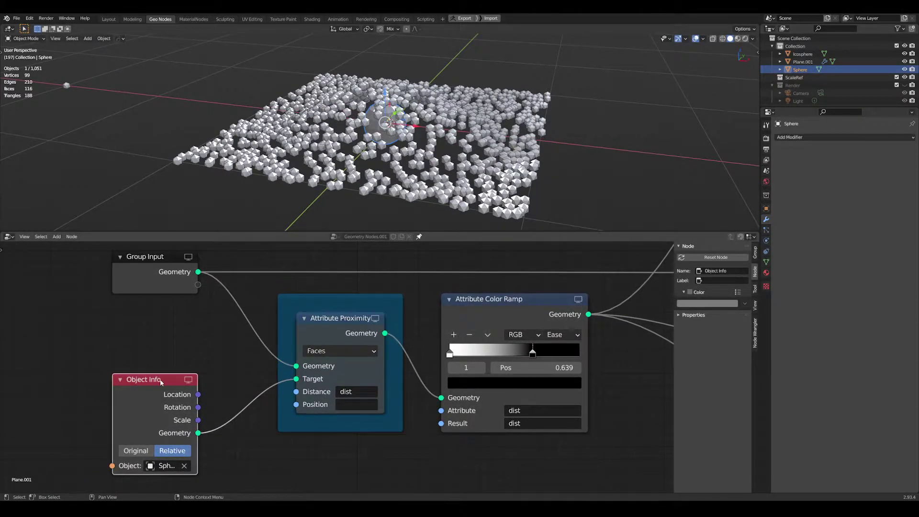
middle_drag(160, 382, 211, 346)
scroll(211, 345, up, 5)
scroll(201, 355, down, 3)
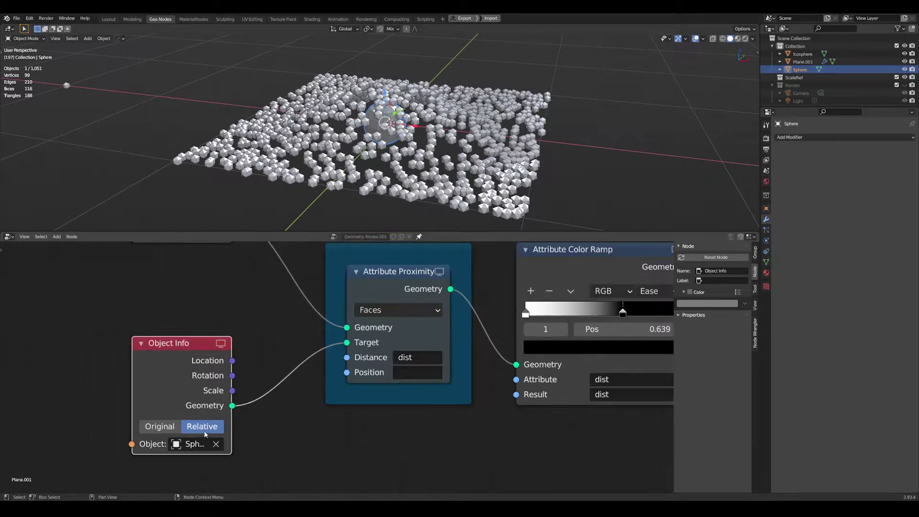
middle_drag(457, 122, 429, 117)
middle_drag(281, 359, 267, 367)
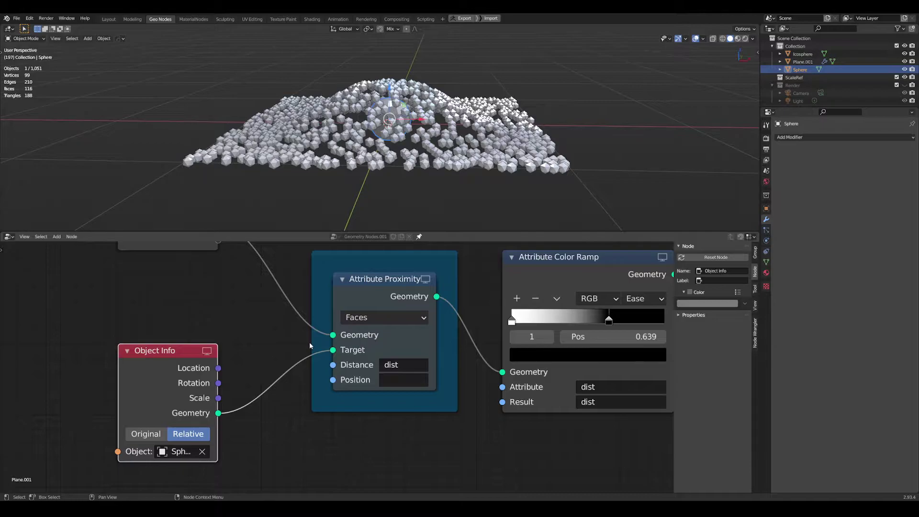
middle_drag(373, 115, 393, 142)
middle_drag(183, 384, 147, 422)
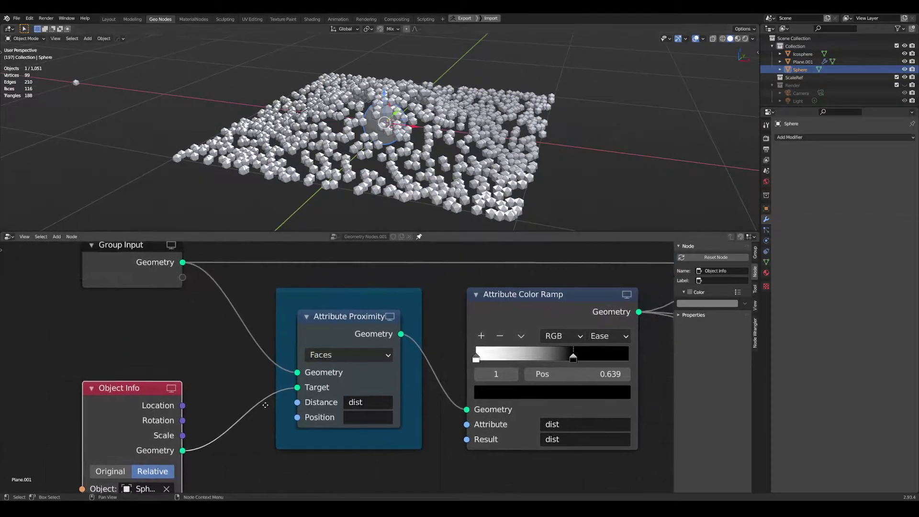
scroll(303, 377, up, 3)
middle_drag(329, 393, 289, 395)
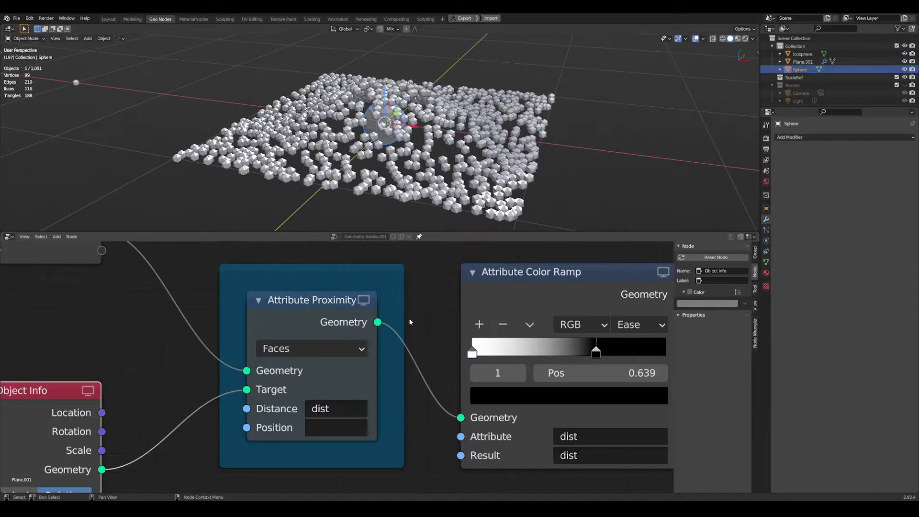
click(334, 407)
middle_drag(391, 416, 279, 402)
middle_drag(423, 422, 345, 455)
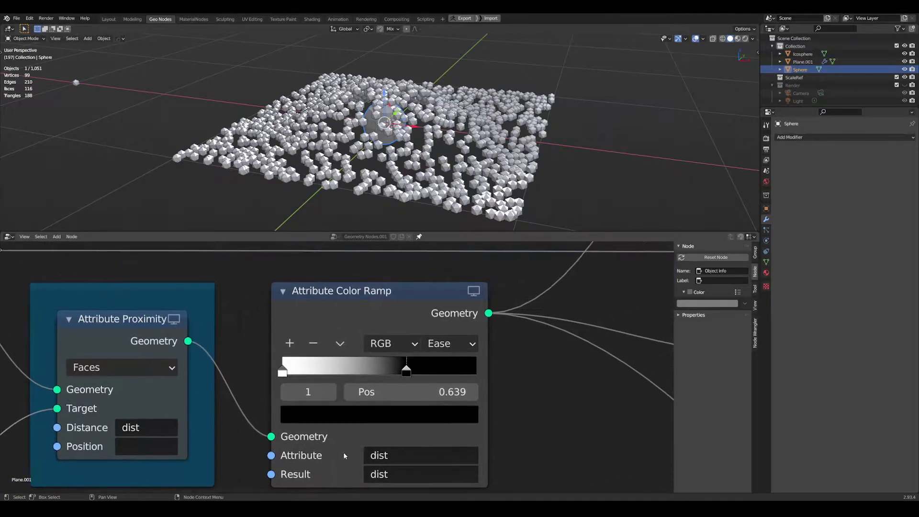
- Try the Attribute Color Ramp's white stop at 1.000, return it to the start, and set the black stop to position 0.419
click(354, 300)
key(KP_Decimal)
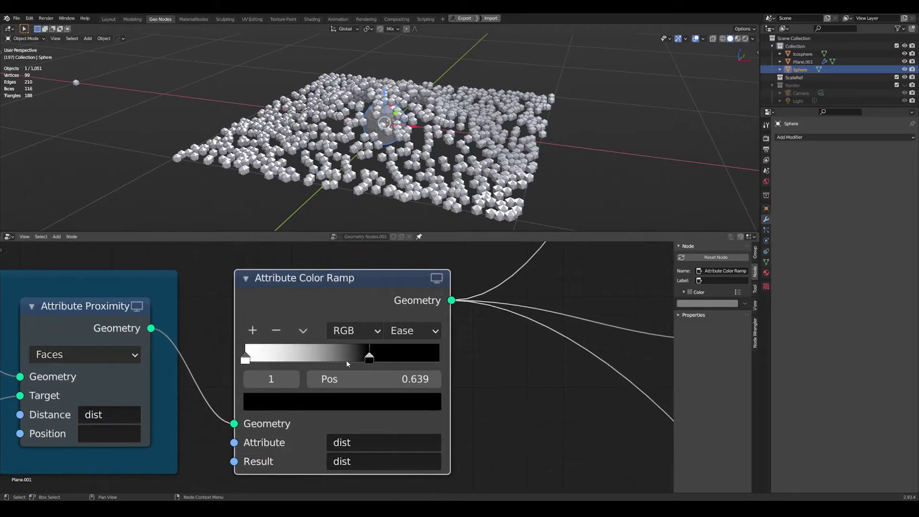
drag(248, 361, 483, 361)
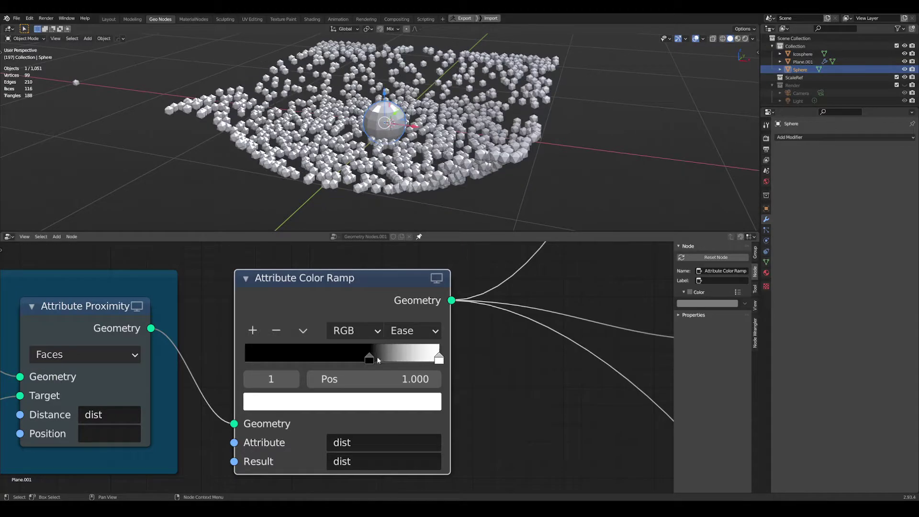
drag(378, 361, 331, 360)
scroll(308, 162, down, 3)
drag(430, 360, 212, 354)
mouse_move(332, 359)
mouse_down()
mouse_move(300, 359)
mouse_move(327, 359)
mouse_up()
shift+scroll(335, 411, down, 2)
scroll(361, 419, down, 4)
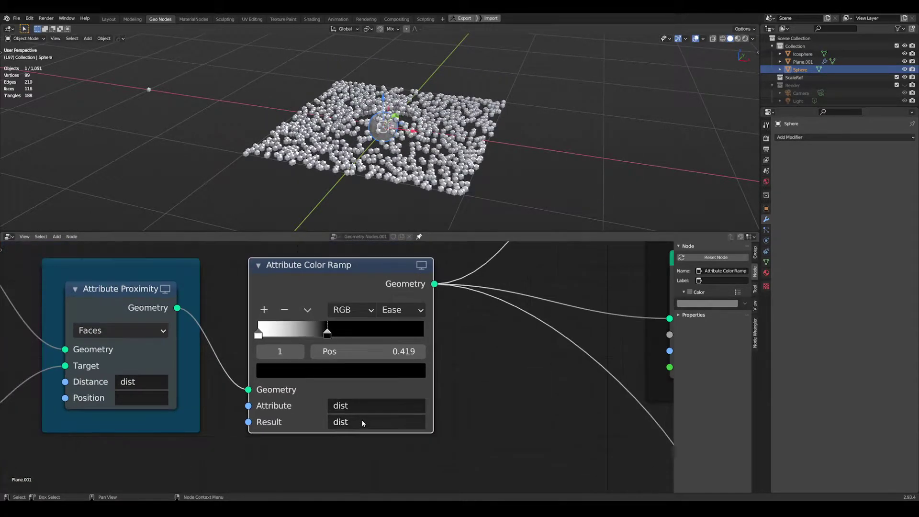
- Move the sphere across the scattered points with its Z axis locked to test the new falloff
middle_drag(423, 288, 319, 459)
middle_drag(520, 315, 349, 411)
middle_drag(507, 346, 329, 384)
scroll(321, 402, down, 1)
middle_drag(362, 90, 395, 82)
scroll(403, 80, up, 4)
key(g)
key(shift+z)
click(390, 157)
- Review the Point Distribute and Attribute Mix nodes in the Point Position frame and nudge the sphere horizontally among the points
scroll(242, 391, up, 4)
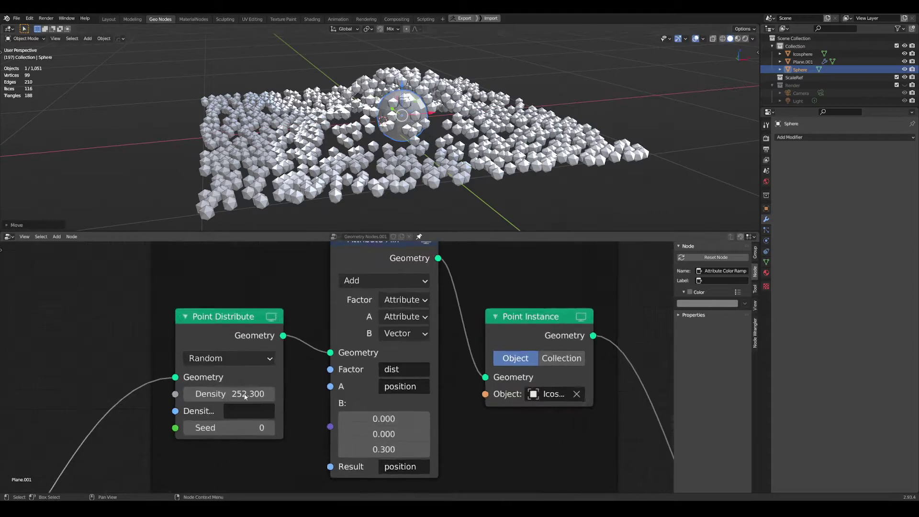
click(218, 317)
scroll(219, 358, down, 3)
scroll(366, 334, up, 1)
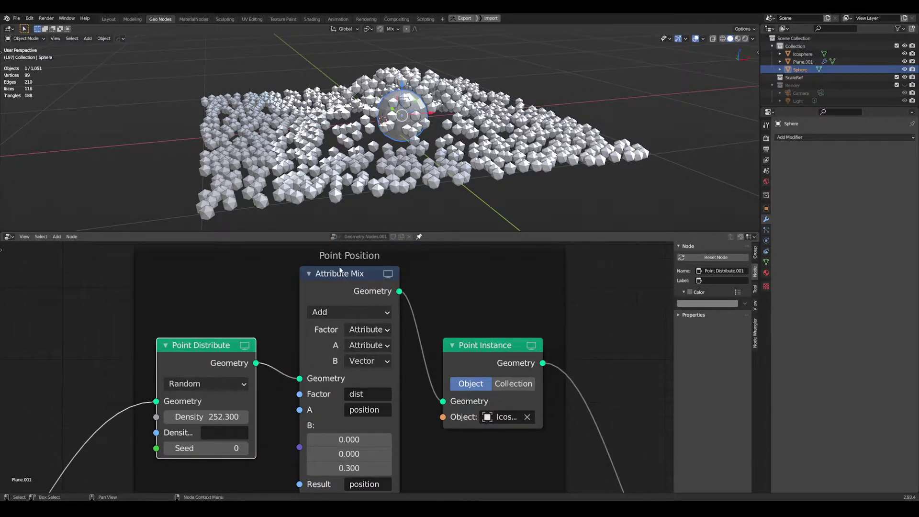
middle_drag(379, 165, 352, 180)
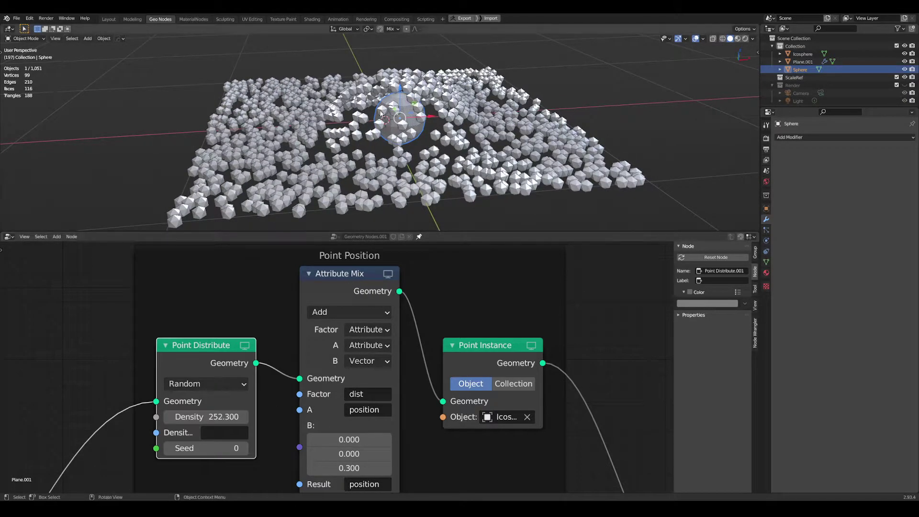
middle_drag(335, 143, 407, 144)
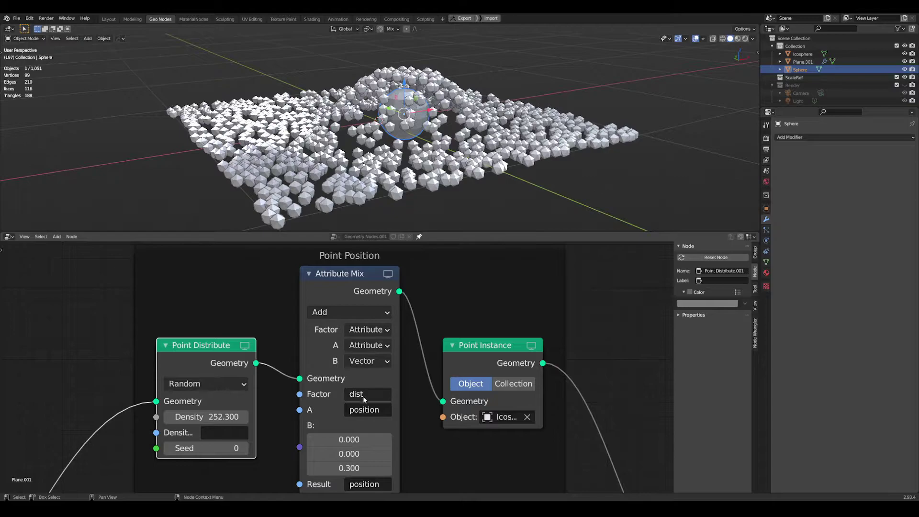
middle_drag(417, 394, 415, 387)
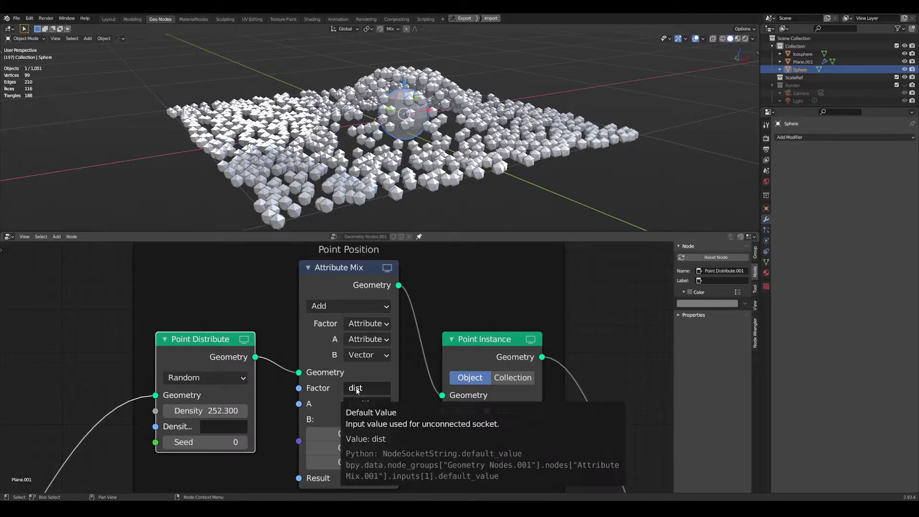
key(g)
key(shift+z)
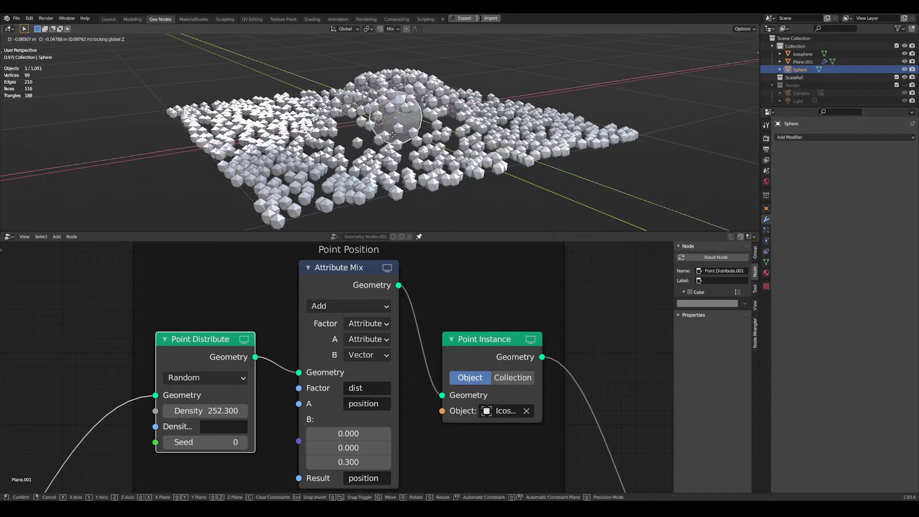
click(405, 128)
- Connect the geometry output of the Point Density join node to the Group Output, replacing the Point Position link
scroll(429, 262, down, 3)
middle_drag(429, 263, 354, 257)
scroll(402, 333, up, 4)
click(401, 334)
scroll(445, 357, down, 5)
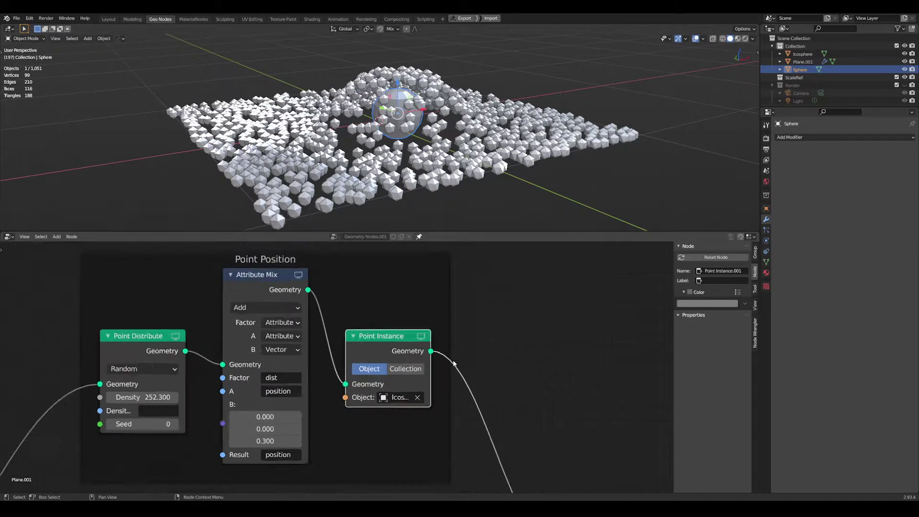
middle_drag(480, 367, 408, 331)
scroll(411, 325, down, 5)
middle_drag(385, 413, 397, 373)
scroll(396, 374, up, 4)
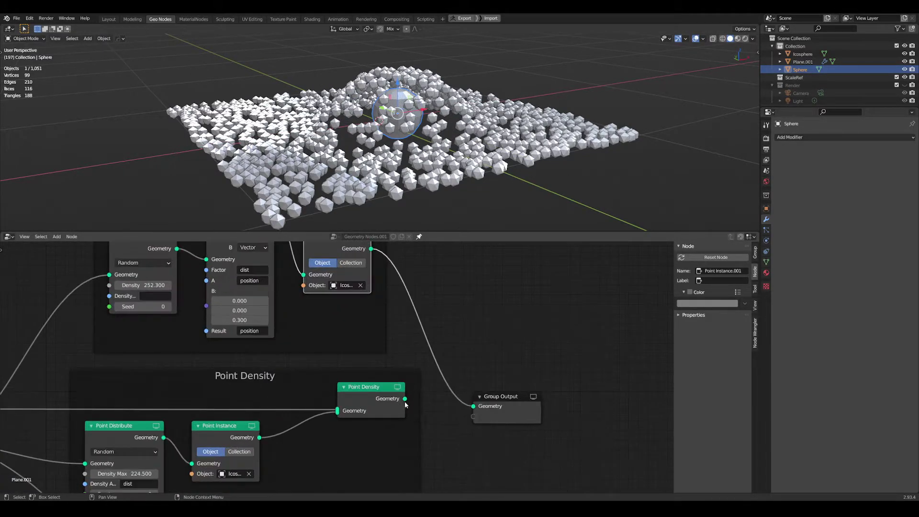
drag(405, 400, 482, 406)
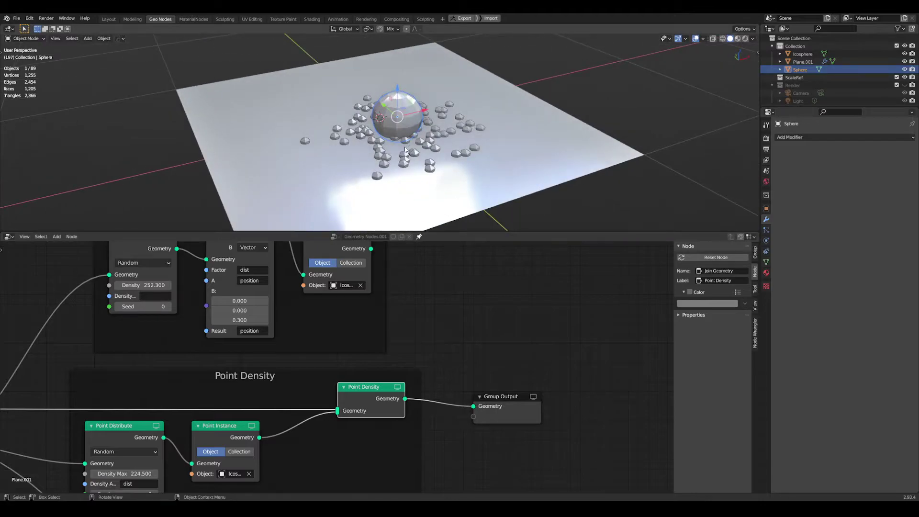
- Raise the sphere along the Z axis above the plane to vary the density of the points beneath it
scroll(405, 151, down, 2)
key(g)
key(z)
click(411, 130)
- Inspect the Point Density frame's Point Distribute node and adjust the sphere's height along Z once more
middle_drag(192, 356, 315, 249)
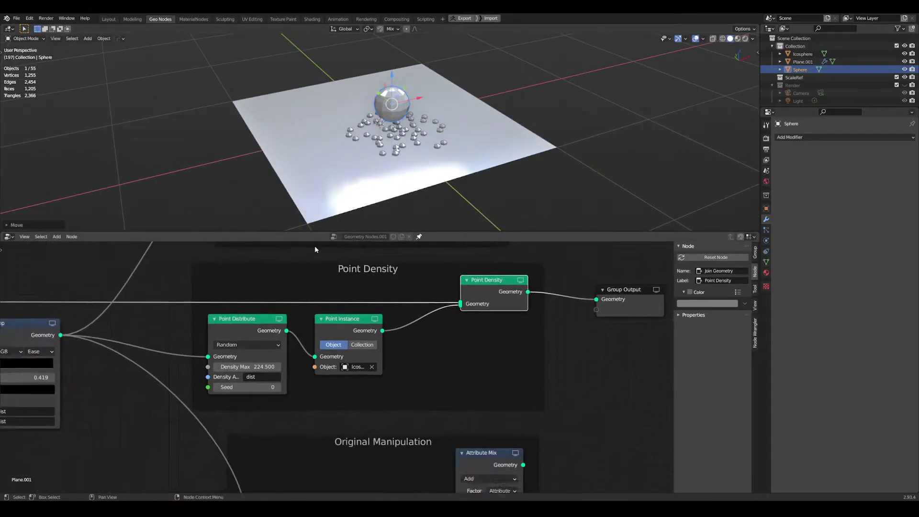
scroll(283, 355, up, 3)
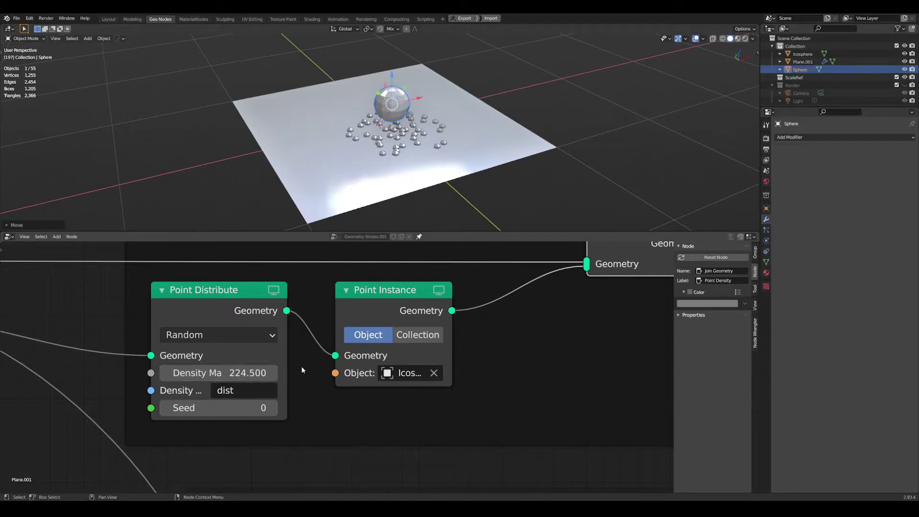
middle_drag(368, 384, 331, 419)
middle_drag(365, 163, 374, 150)
key(g)
key(z)
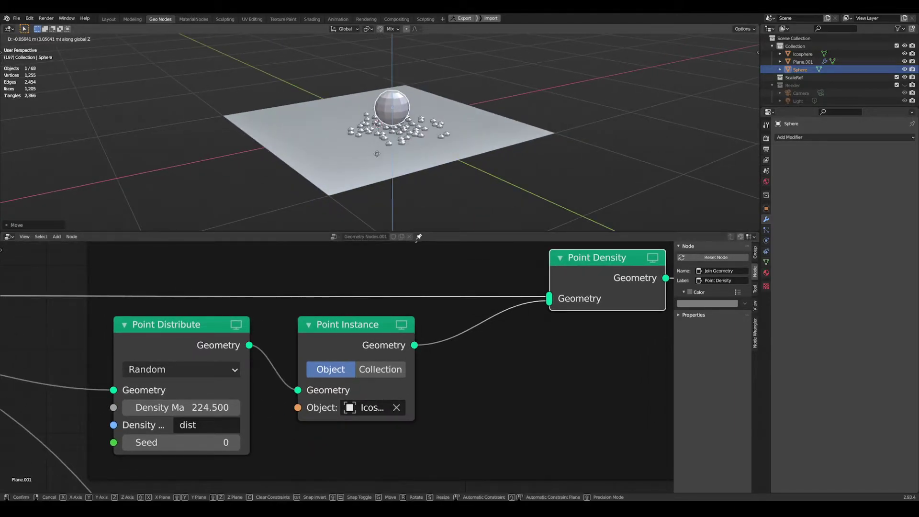
click(375, 148)
- Connect the Attribute Mix output in the Original Manipulation frame to the Group Output
scroll(471, 399, down, 4)
middle_drag(471, 399, 232, 317)
scroll(343, 431, down, 3)
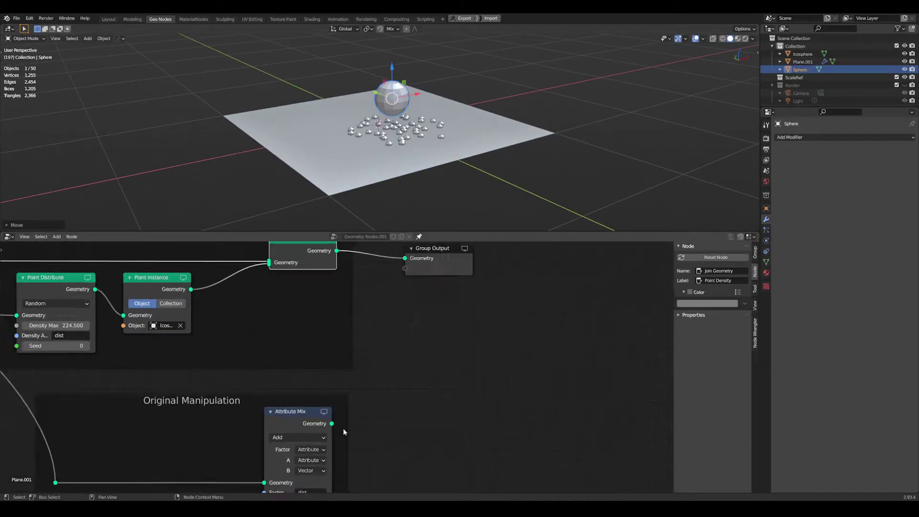
middle_drag(345, 431, 334, 448)
drag(322, 440, 404, 276)
- Show the wireframe on the geometry and slide the sphere over the deformed plane with its Z axis locked
middle_drag(403, 150, 418, 150)
key(alt+v)
click(419, 149)
middle_drag(392, 182, 425, 130)
scroll(447, 167, up, 2)
key(g)
key(shift+z)
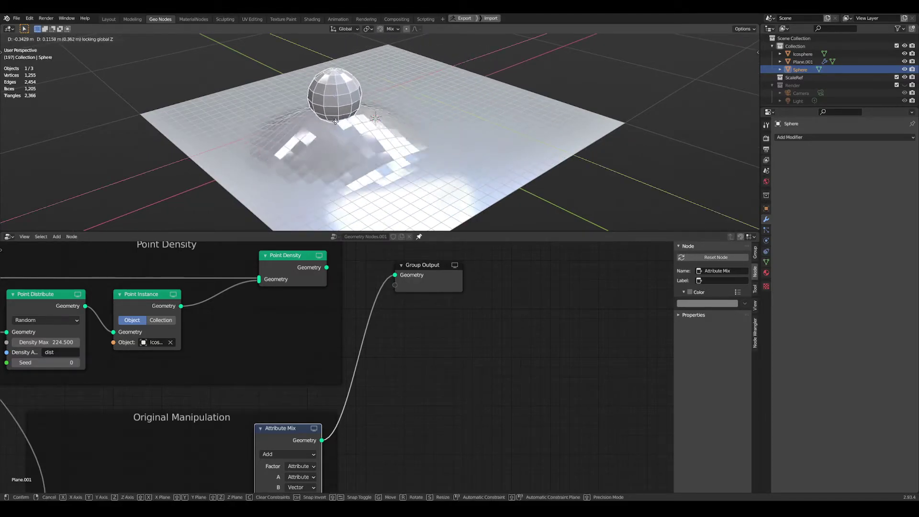
click(349, 100)
- Simplify the whole mesh of Plane.001 in Edit Mode with Limited Dissolve
scroll(499, 146, down, 3)
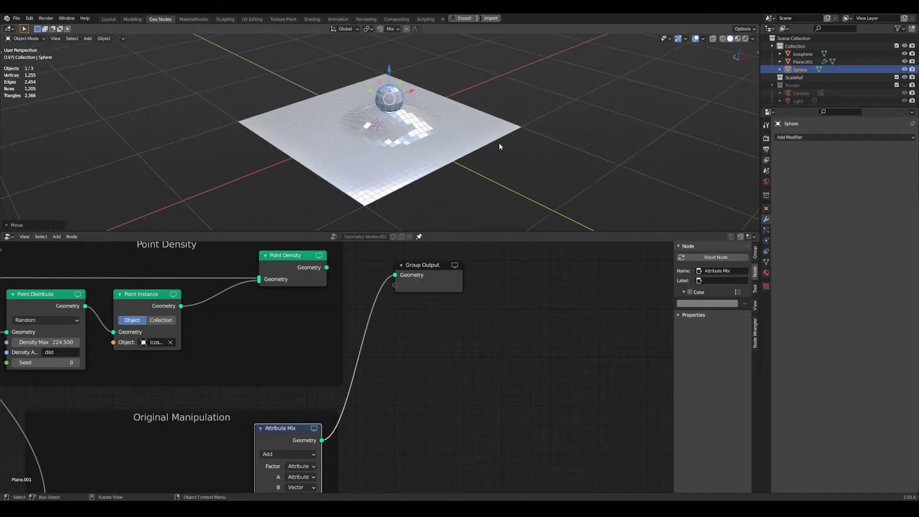
click(459, 137)
key(Tab)
key(x)
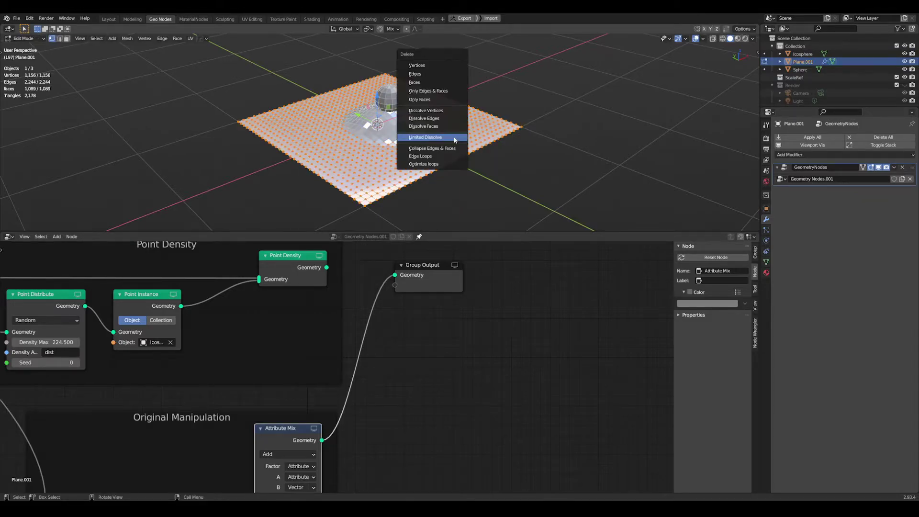
click(455, 140)
- Subdivide the plane into a 3 by 3 grid of faces and return to Object Mode
right_click(391, 182)
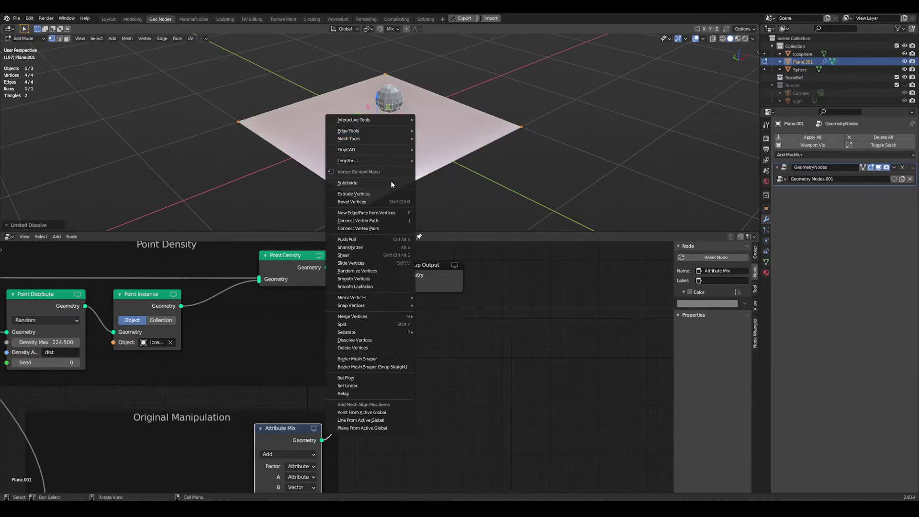
click(392, 182)
key(F9)
click(540, 148)
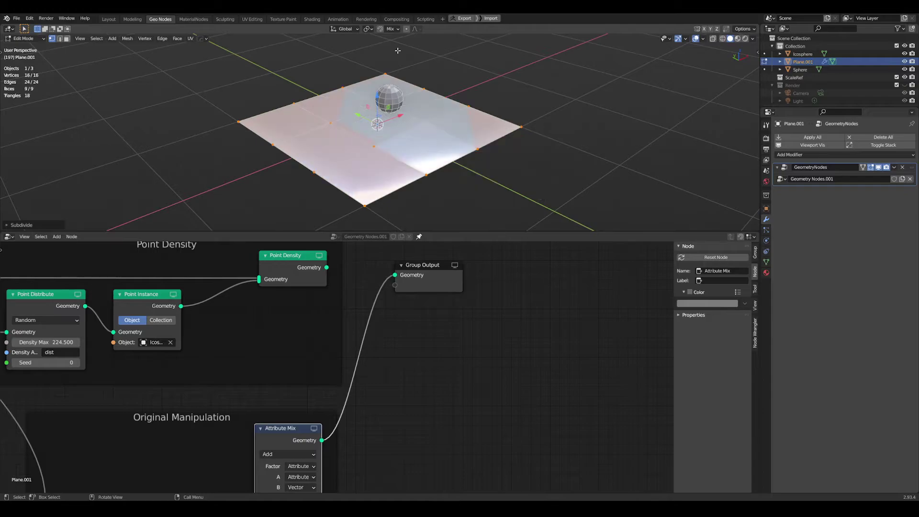
key(Tab)
- Select the sphere and move it over the low-resolution plane with its Z axis locked
scroll(392, 255, down, 5)
middle_drag(392, 255, 370, 329)
middle_drag(382, 102, 391, 101)
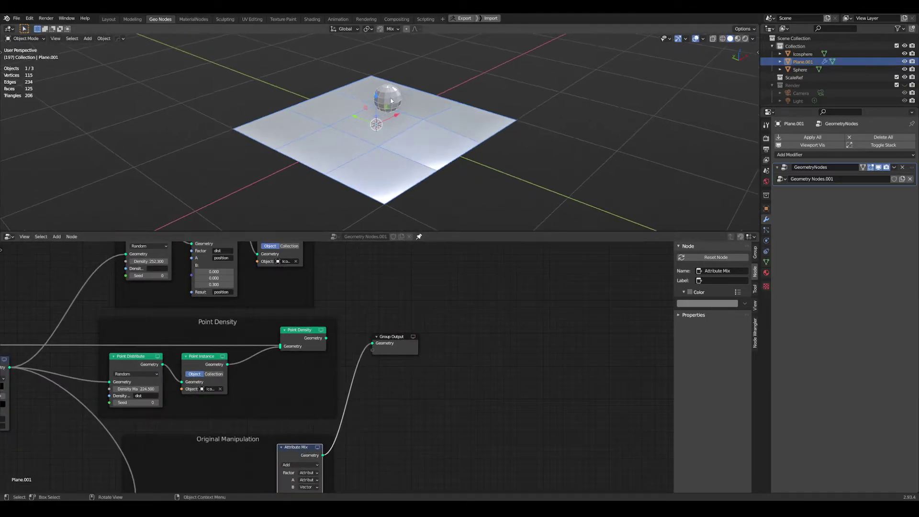
click(392, 101)
key(g)
key(shift+z)
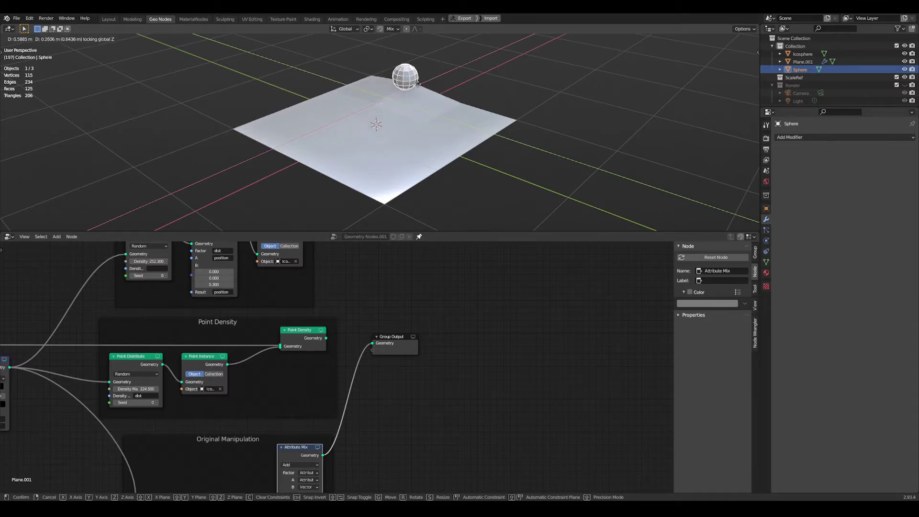
click(397, 121)
- Reconnect the Point Instance output in the Point Position frame to the Group Output
scroll(346, 339, down, 4)
middle_drag(342, 281, 306, 314)
scroll(328, 307, up, 3)
drag(277, 316, 281, 320)
drag(342, 417, 342, 416)
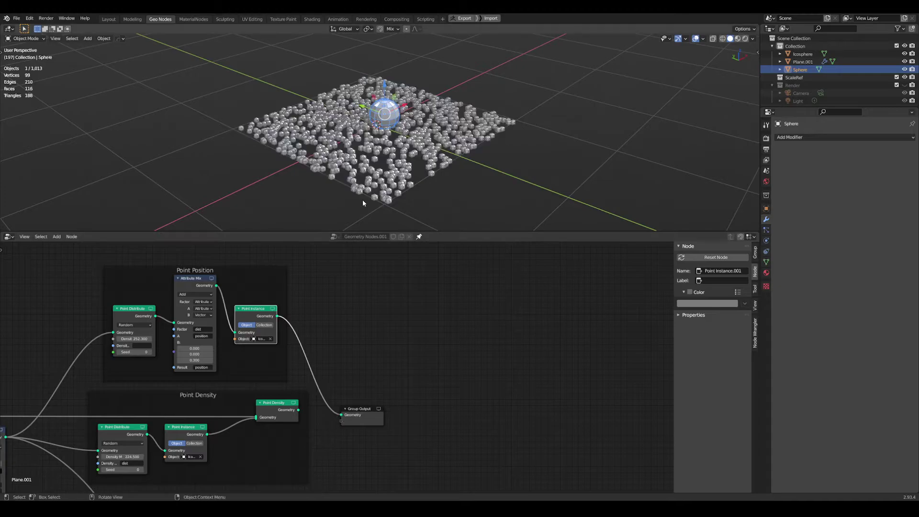
- Move the sphere horizontally through the points scattered on the low-resolution plane
key(g)
key(shift+z)
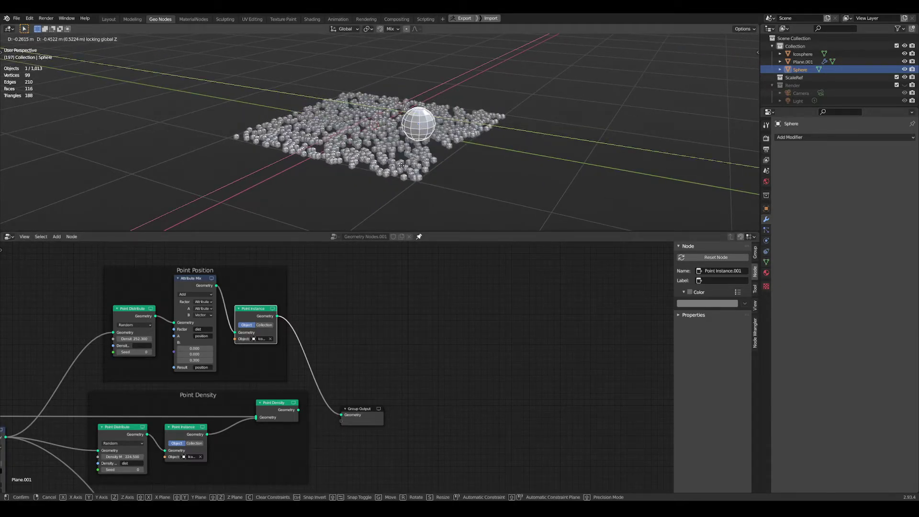
click(398, 167)
- Review the whole node tree, from the proximity and color ramp nodes to the three framed setups
scroll(396, 167, down, 3)
scroll(211, 398, down, 5)
middle_drag(166, 445, 391, 412)
scroll(307, 405, up, 4)
scroll(295, 402, up, 1)
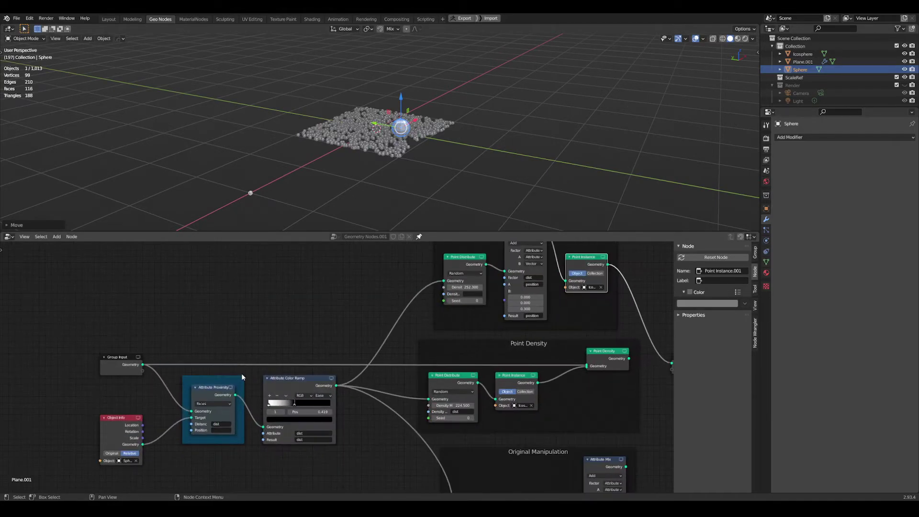
middle_drag(402, 341, 365, 342)
scroll(365, 347, up, 1)
scroll(376, 349, down, 4)
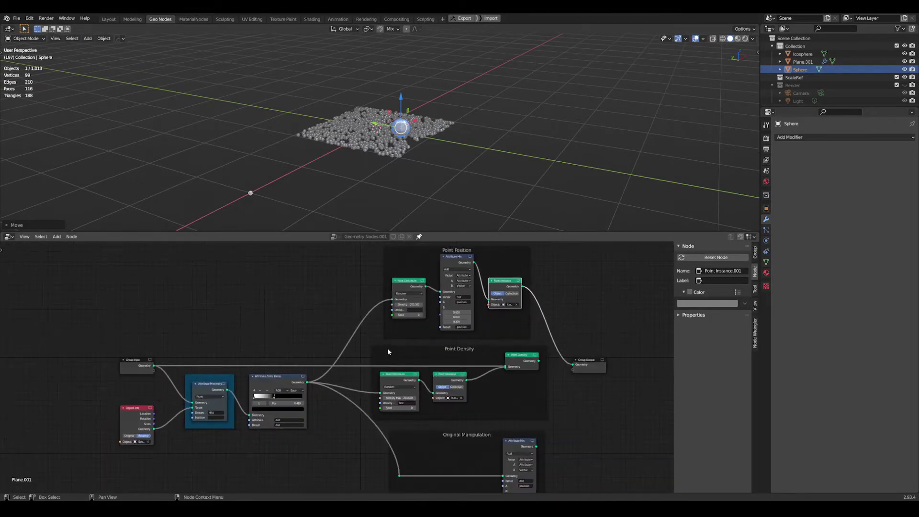
scroll(362, 163, up, 3)
- Move the sphere horizontally across the points scattered on the plane, keeping its height fixed
mouse_move(415, 147)
middle_down()
mouse_move(361, 163)
mouse_move(422, 144)
middle_up()
key(g)
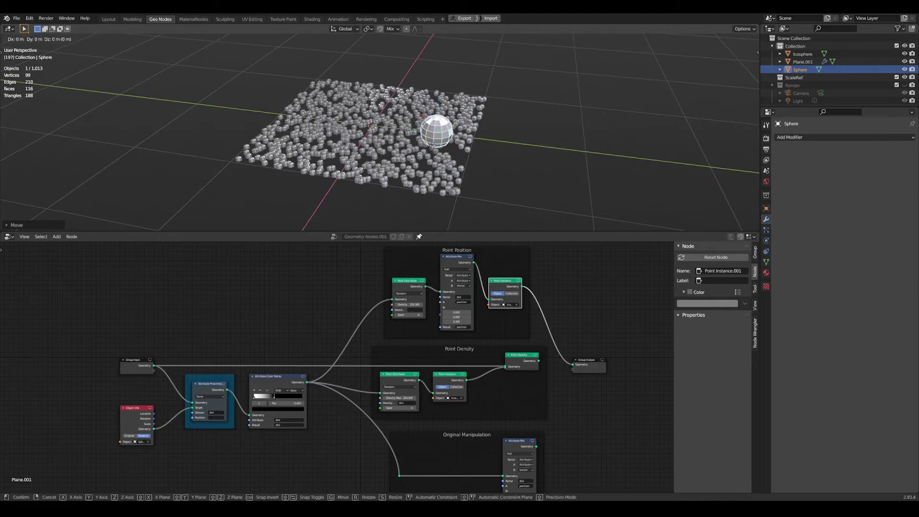
key(shift+z)
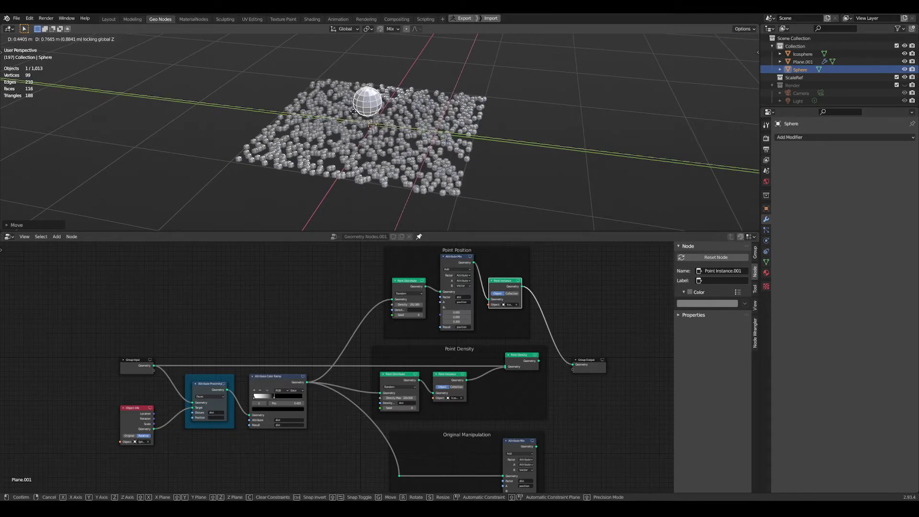
click(362, 117)
- Connect the Geometry output of the Attribute Mix node in the Original Manipulation frame to the Group Output
scroll(528, 382, up, 3)
middle_drag(549, 418, 492, 410)
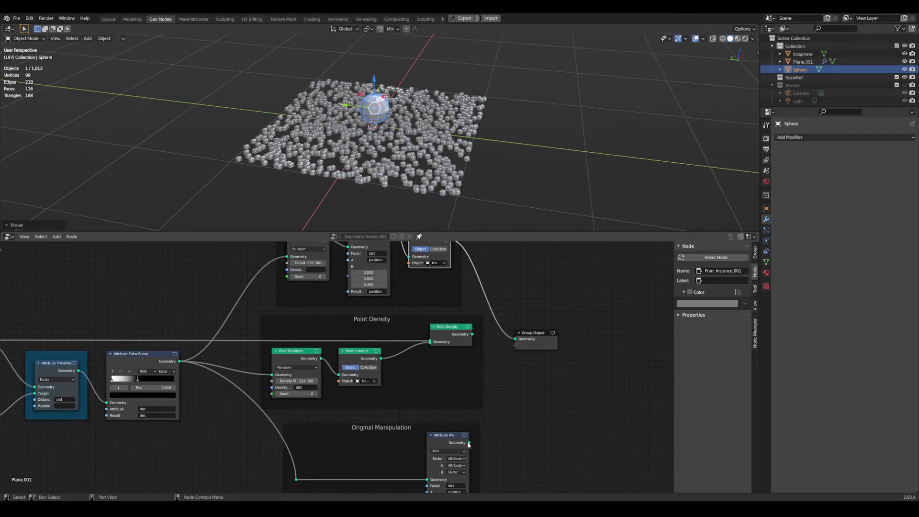
drag(469, 444, 515, 339)
- Select the plane, inspect its base mesh in Edit Mode, and return to Object Mode with everything deselected
click(424, 117)
key(Tab)
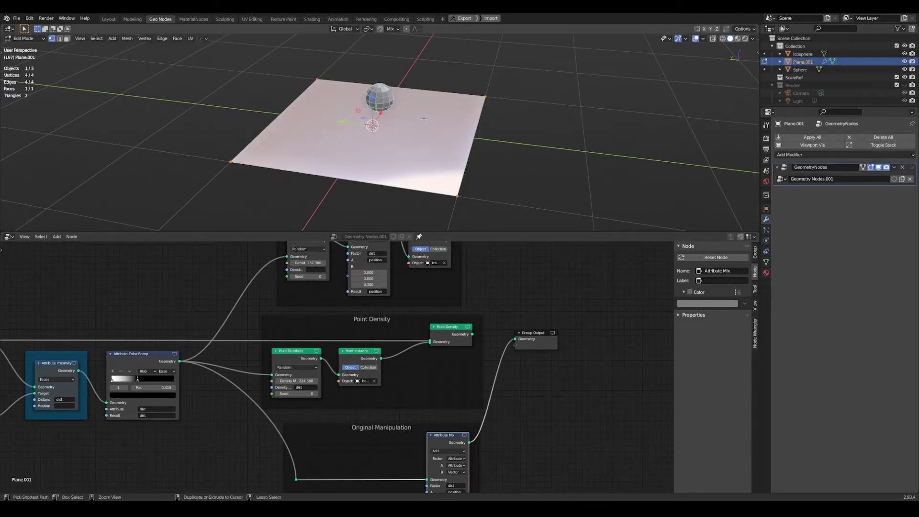
key(Tab)
key(alt+a)
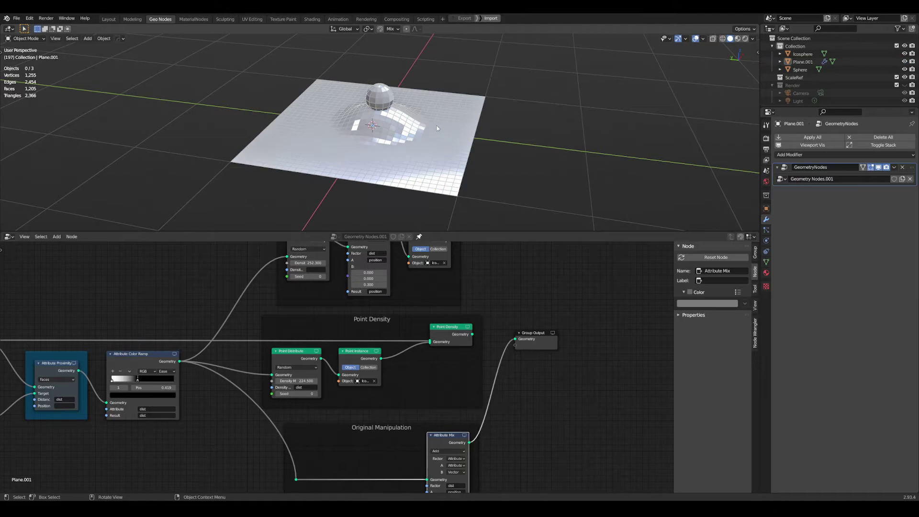
middle_drag(444, 131, 405, 117)
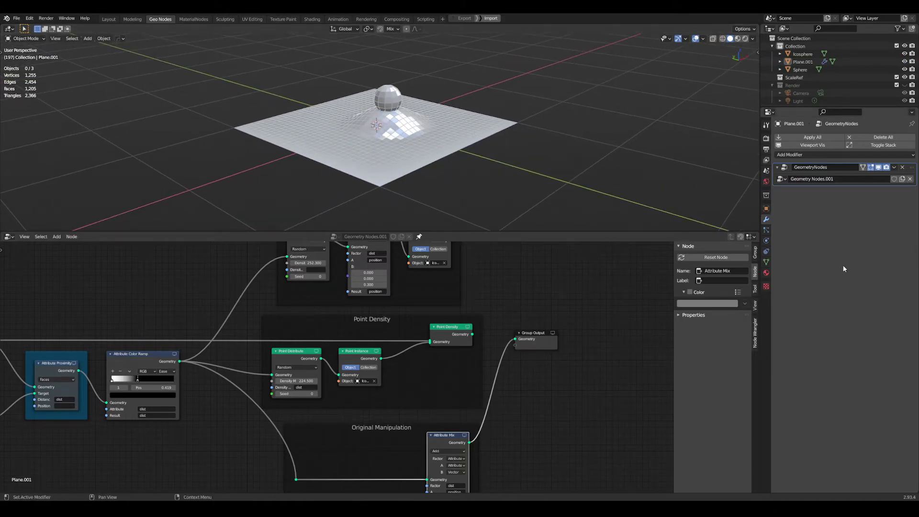
- Inspect the plane's vertex group settings and the Vertex Weight Proximity entry among the available modifiers
click(766, 262)
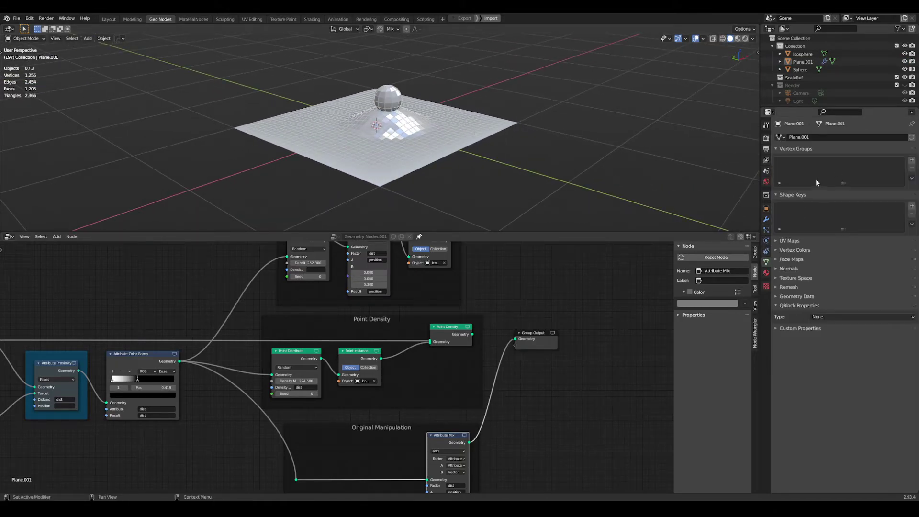
click(767, 220)
click(785, 155)
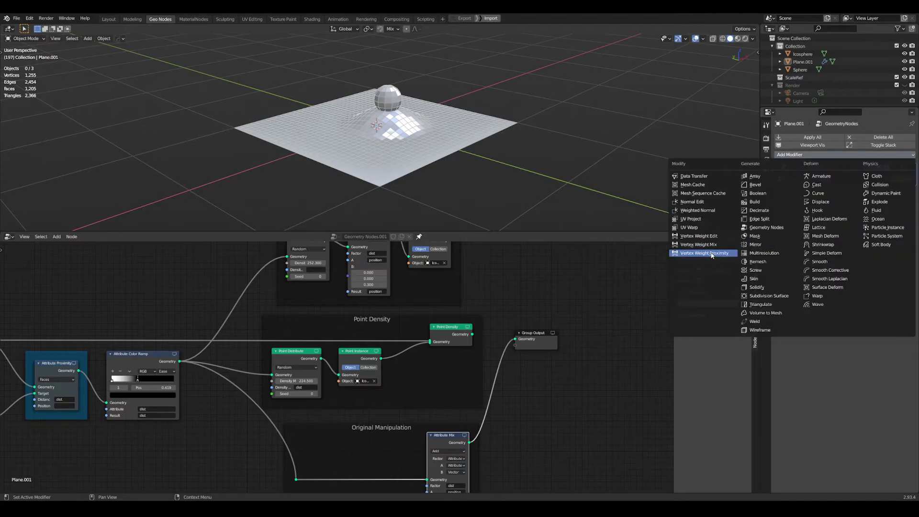
scroll(501, 319, down, 3)
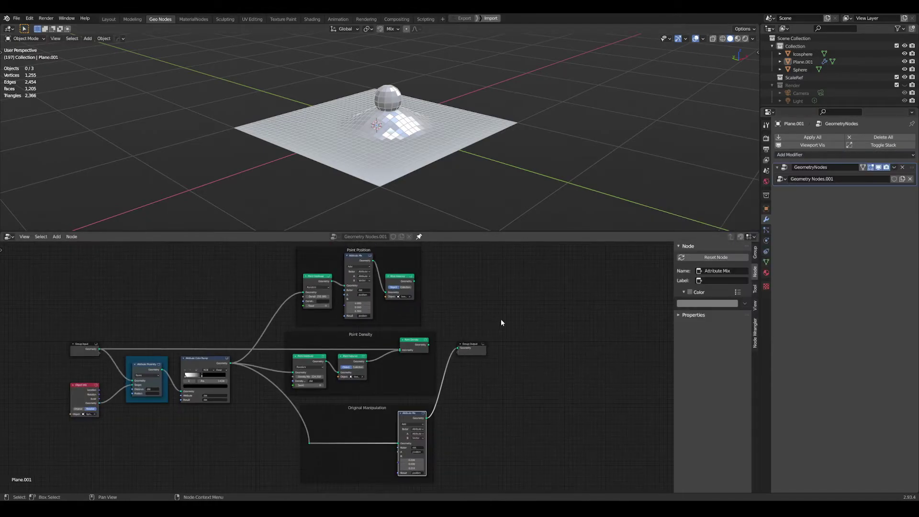
middle_drag(500, 318, 503, 330)
scroll(500, 328, up, 1)
scroll(501, 318, down, 2)
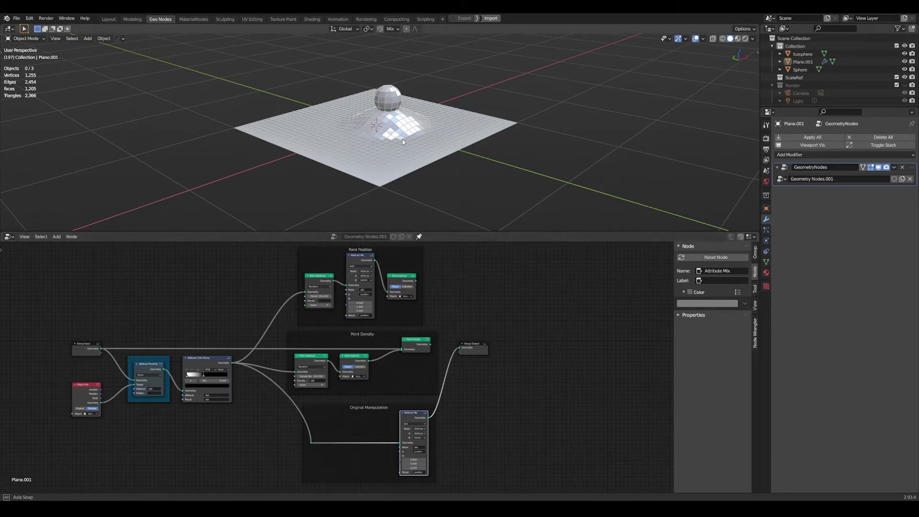
- Select the sphere and move it horizontally over the displaced plane with its Z axis locked
middle_drag(402, 139, 405, 197)
scroll(473, 315, down, 1)
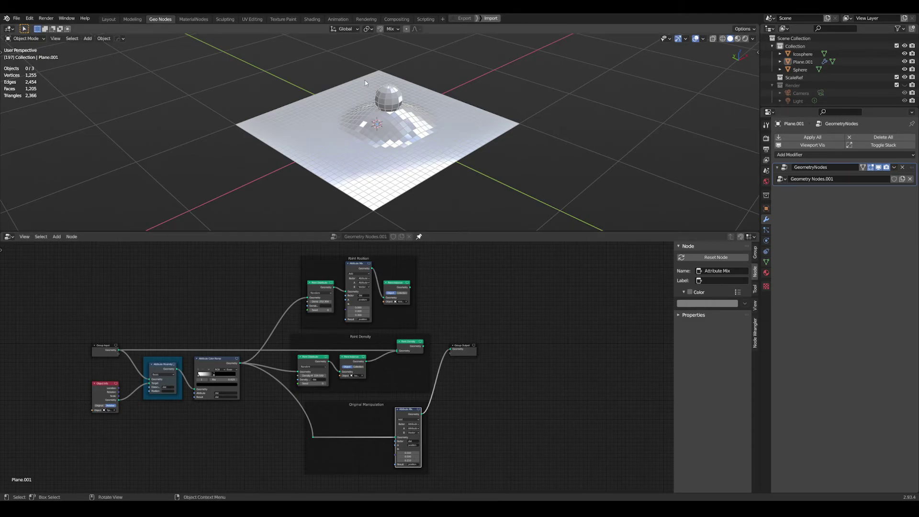
click(386, 94)
key(g)
key(shift+z)
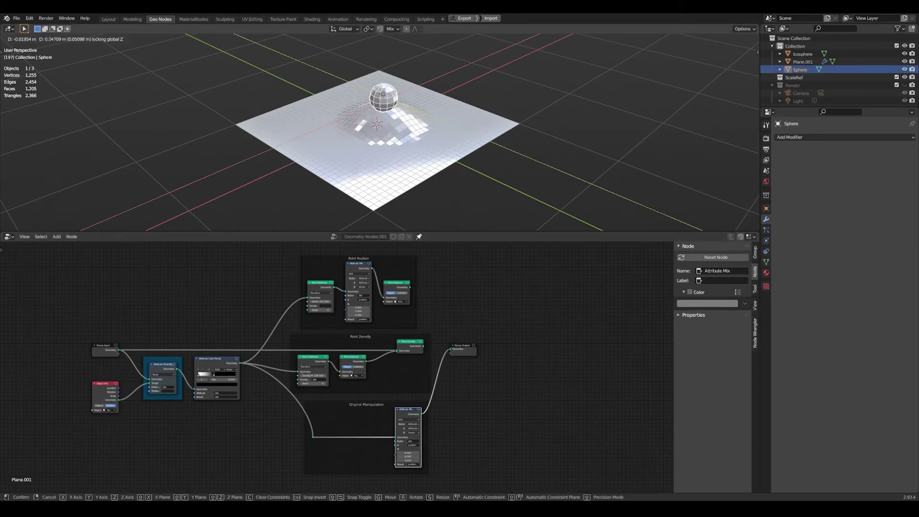
click(383, 94)
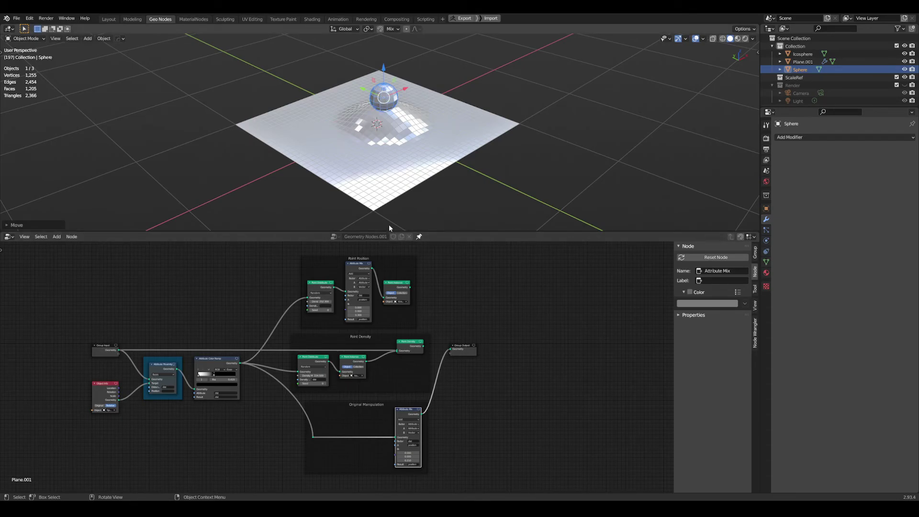
- Lower the sphere along the Z axis until it sits beneath the raised bump of the plane
middle_drag(408, 103, 409, 88)
key(g)
key(z)
click(416, 126)
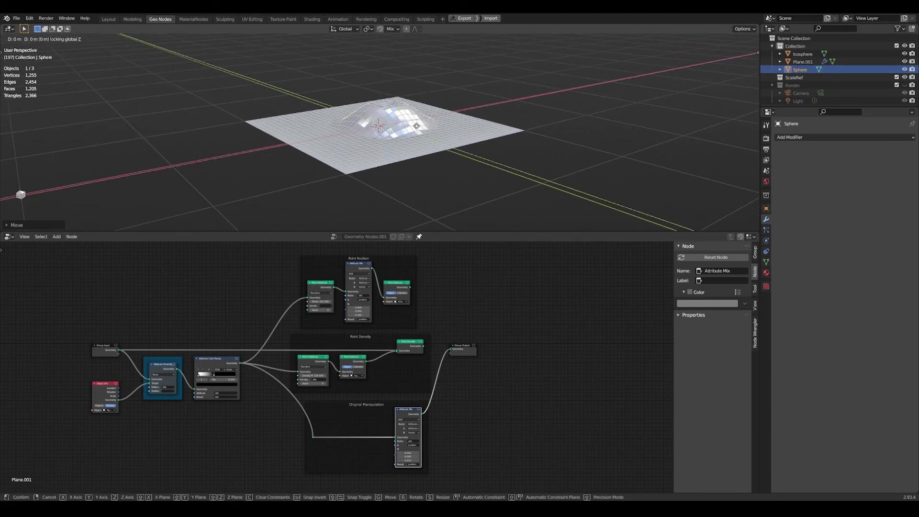